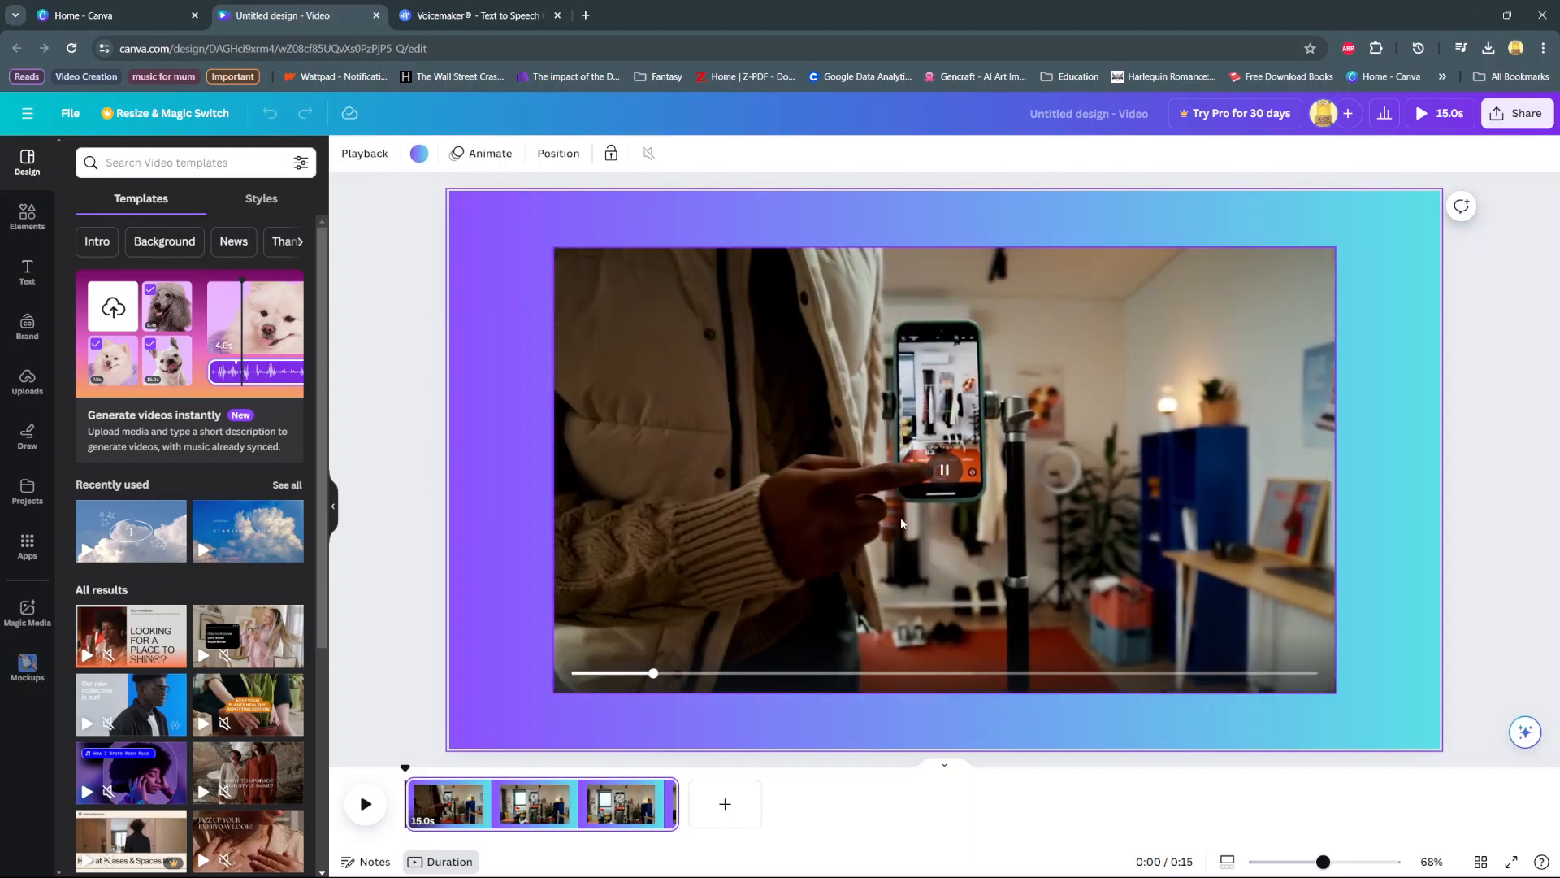
Step: Pause the preview, check the Voicemaker speech page, and return to the Canva design
click(943, 474)
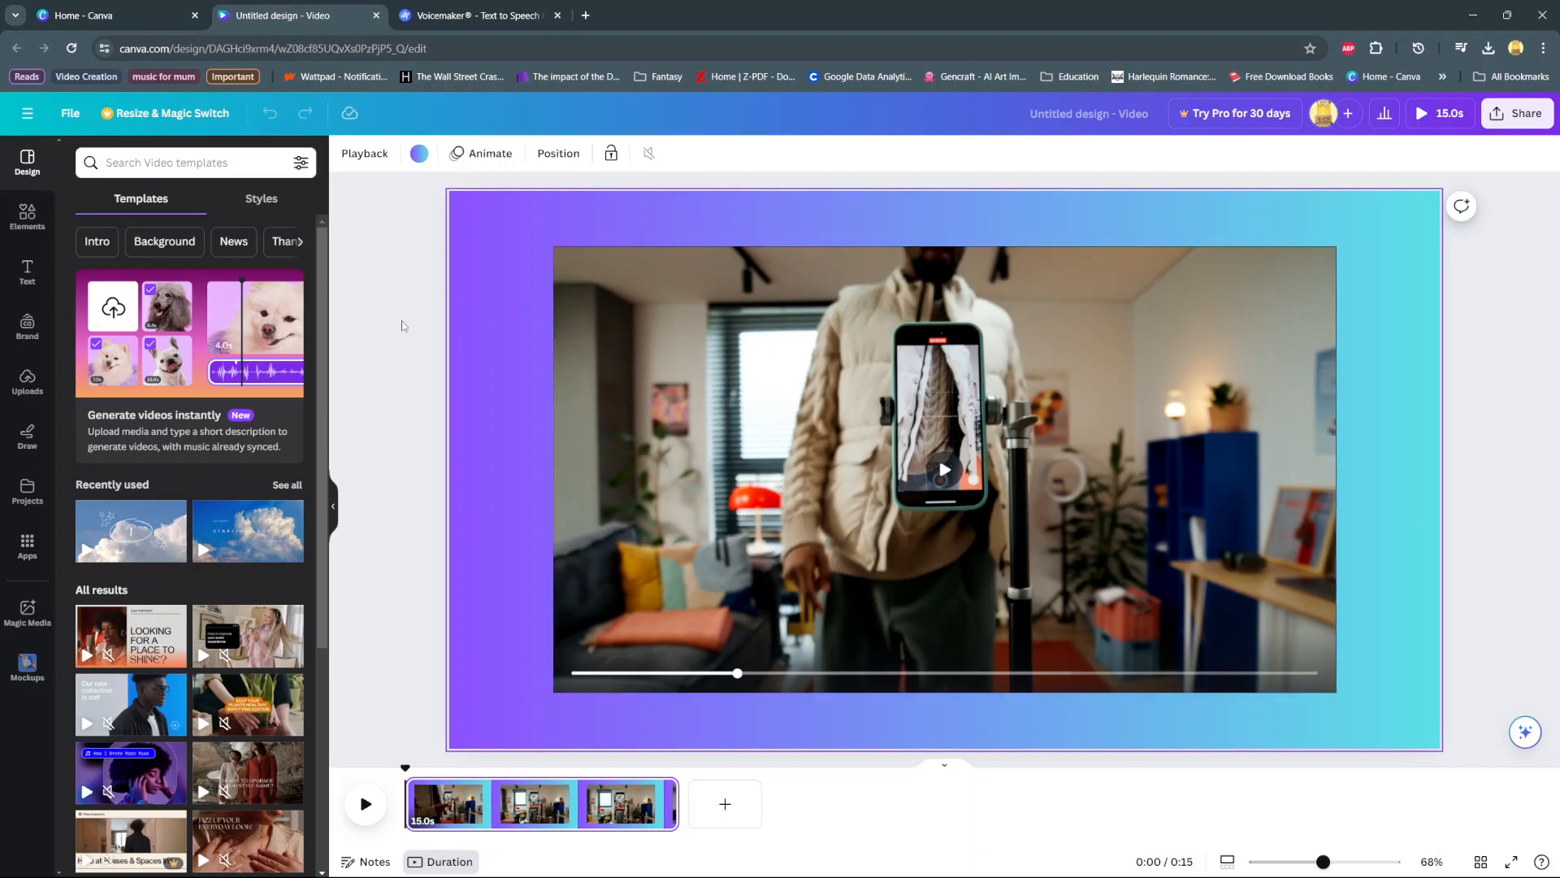
click(477, 17)
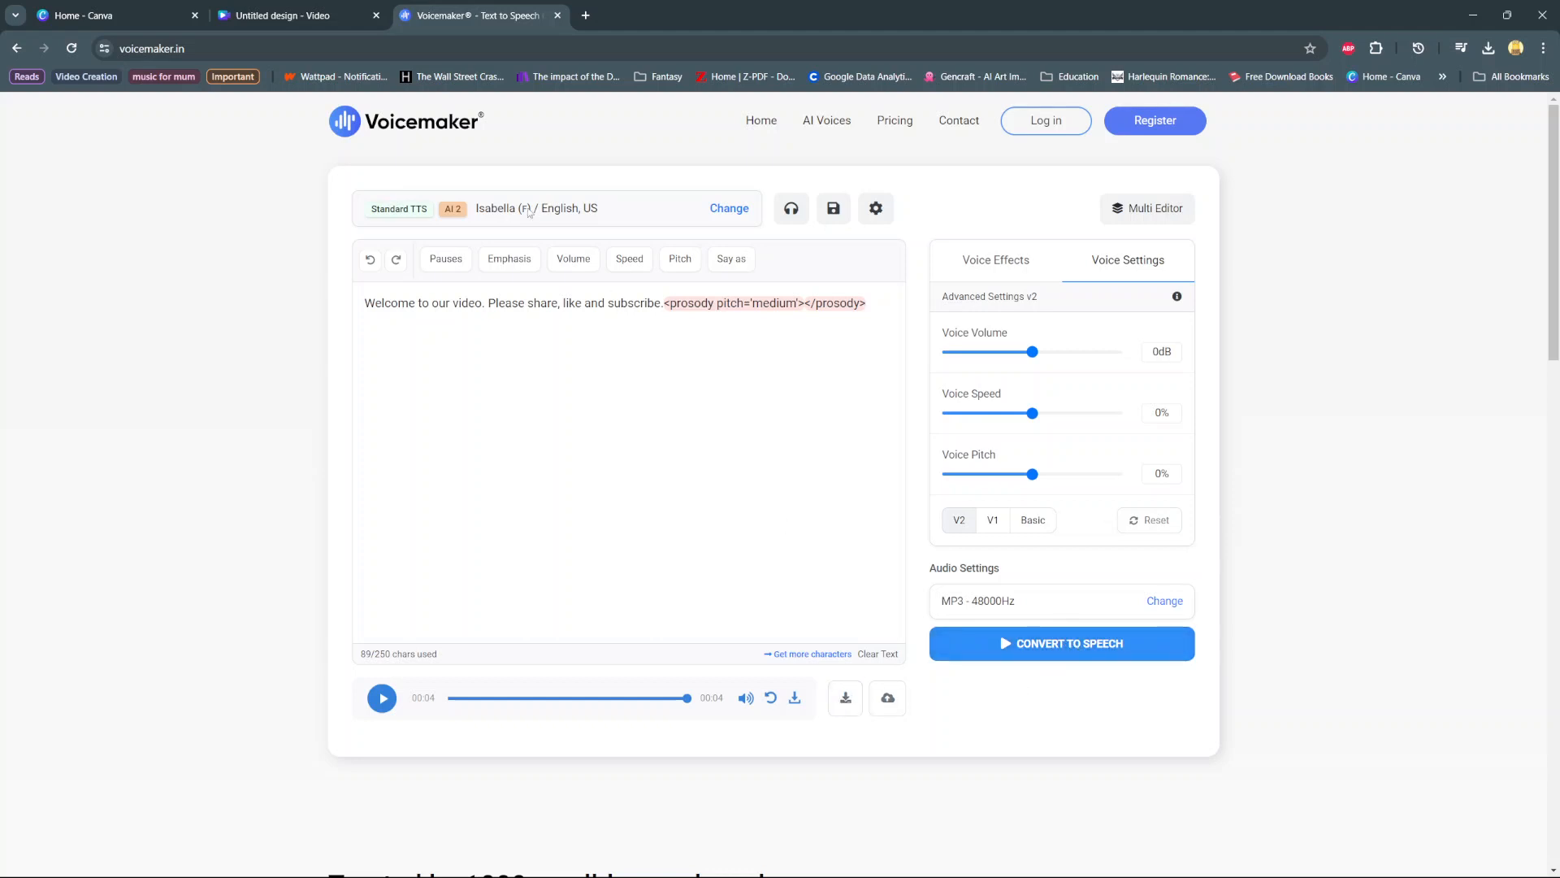
click(312, 11)
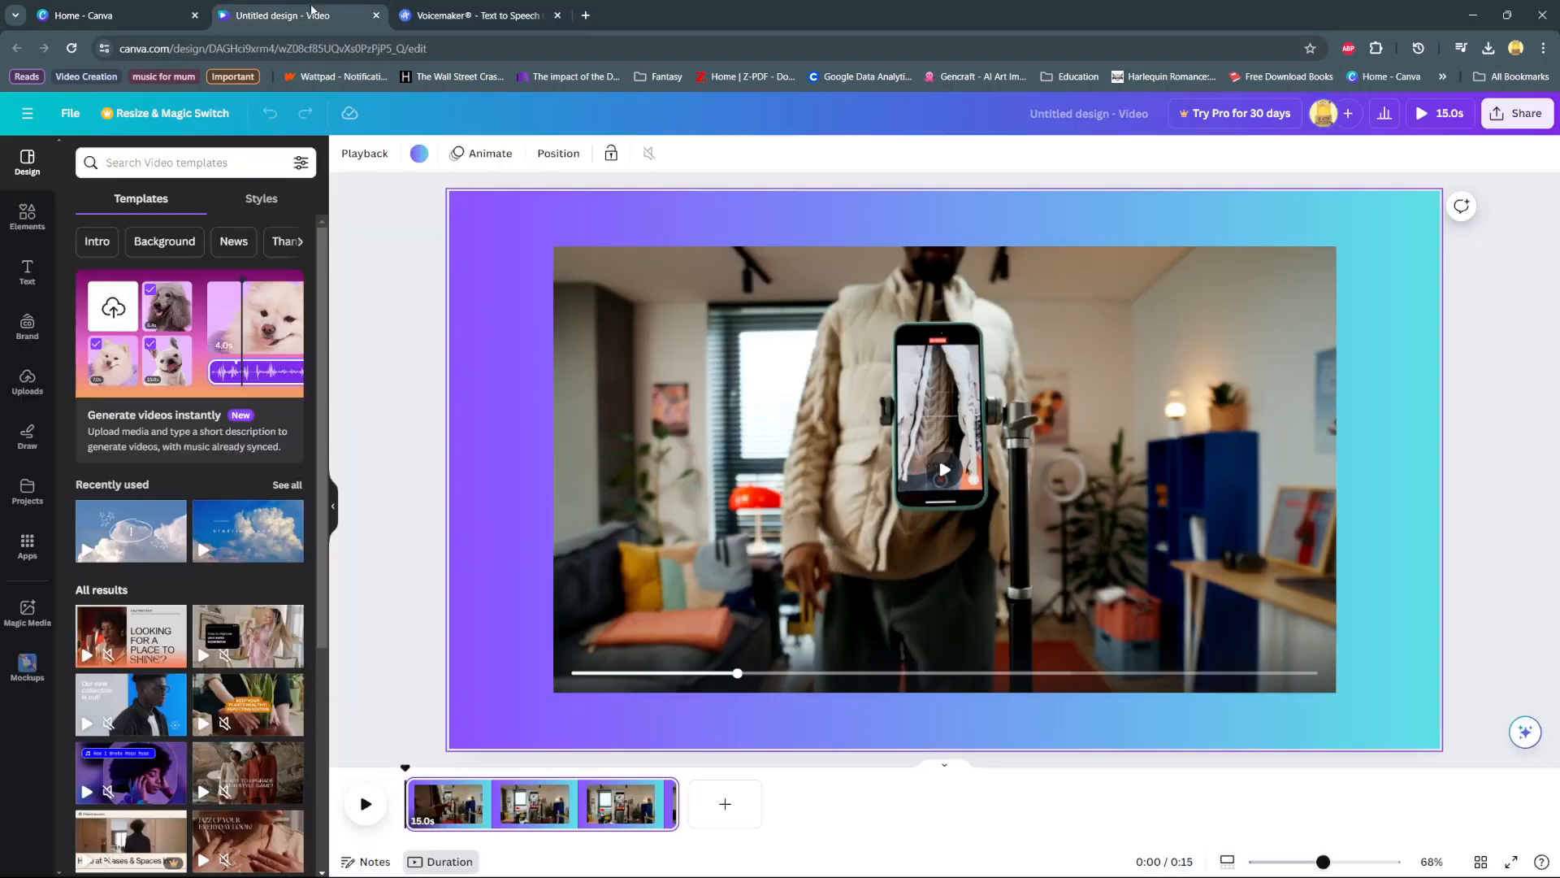
Step: Upload the Voicemaker speech MP3 from Downloads into the project's Uploads
click(37, 379)
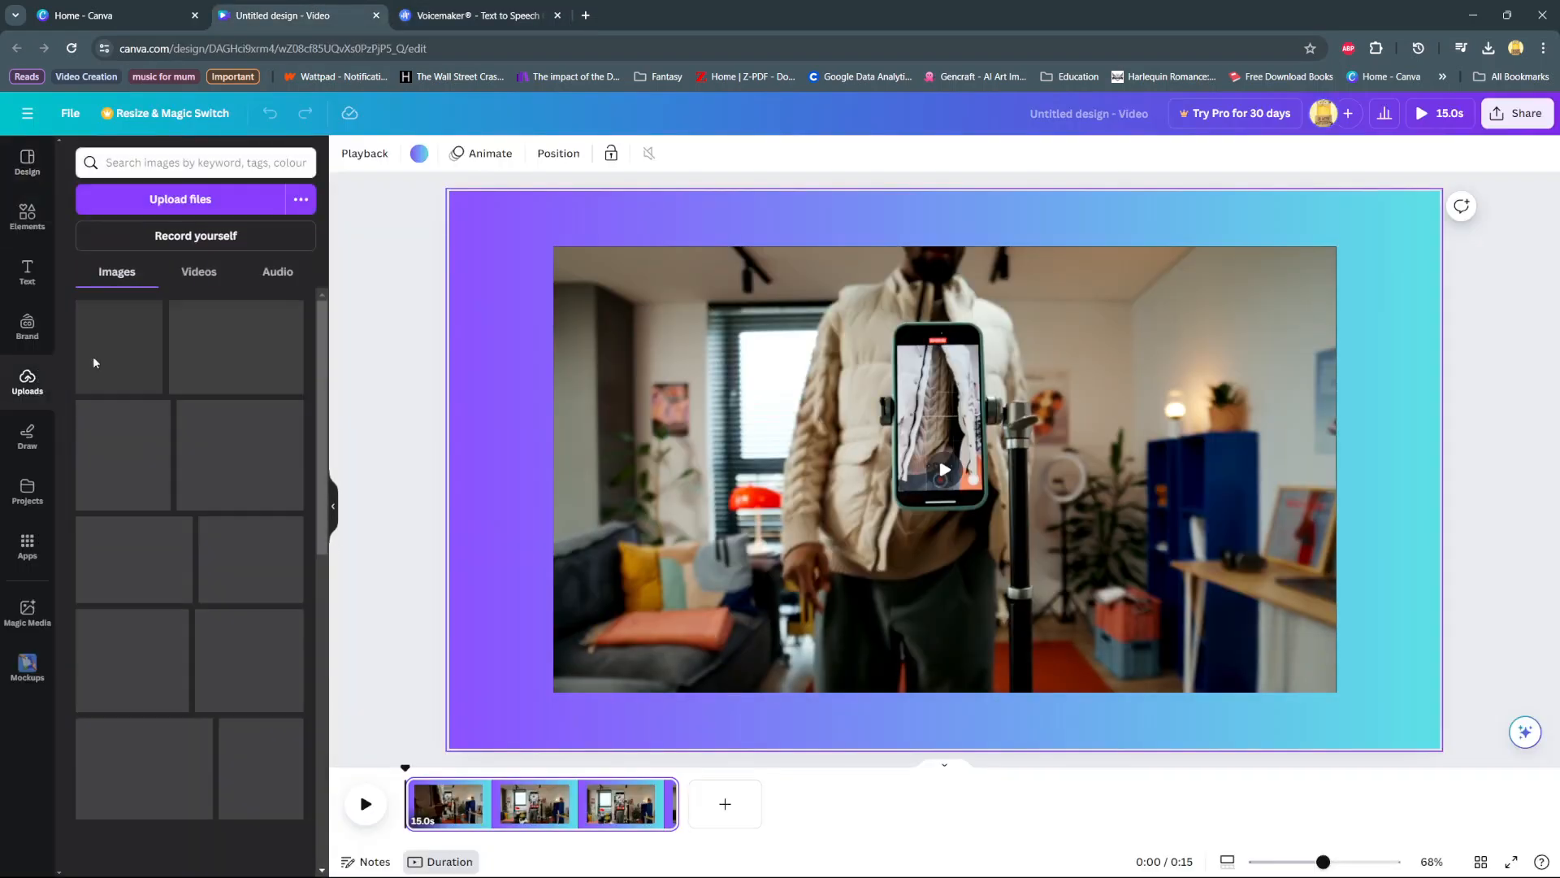
click(225, 205)
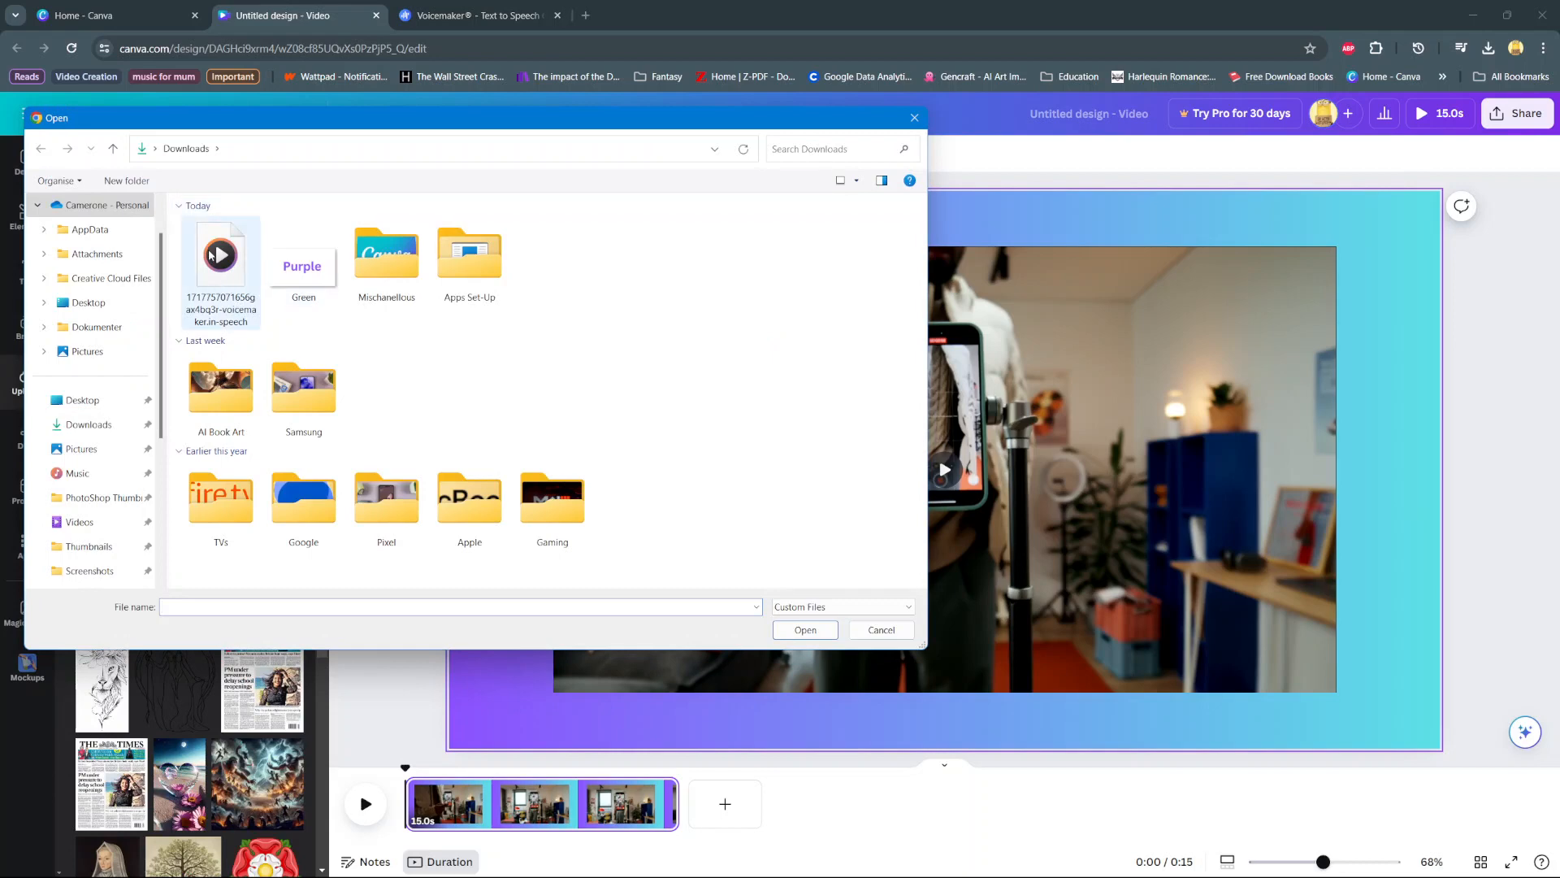
double_click(219, 254)
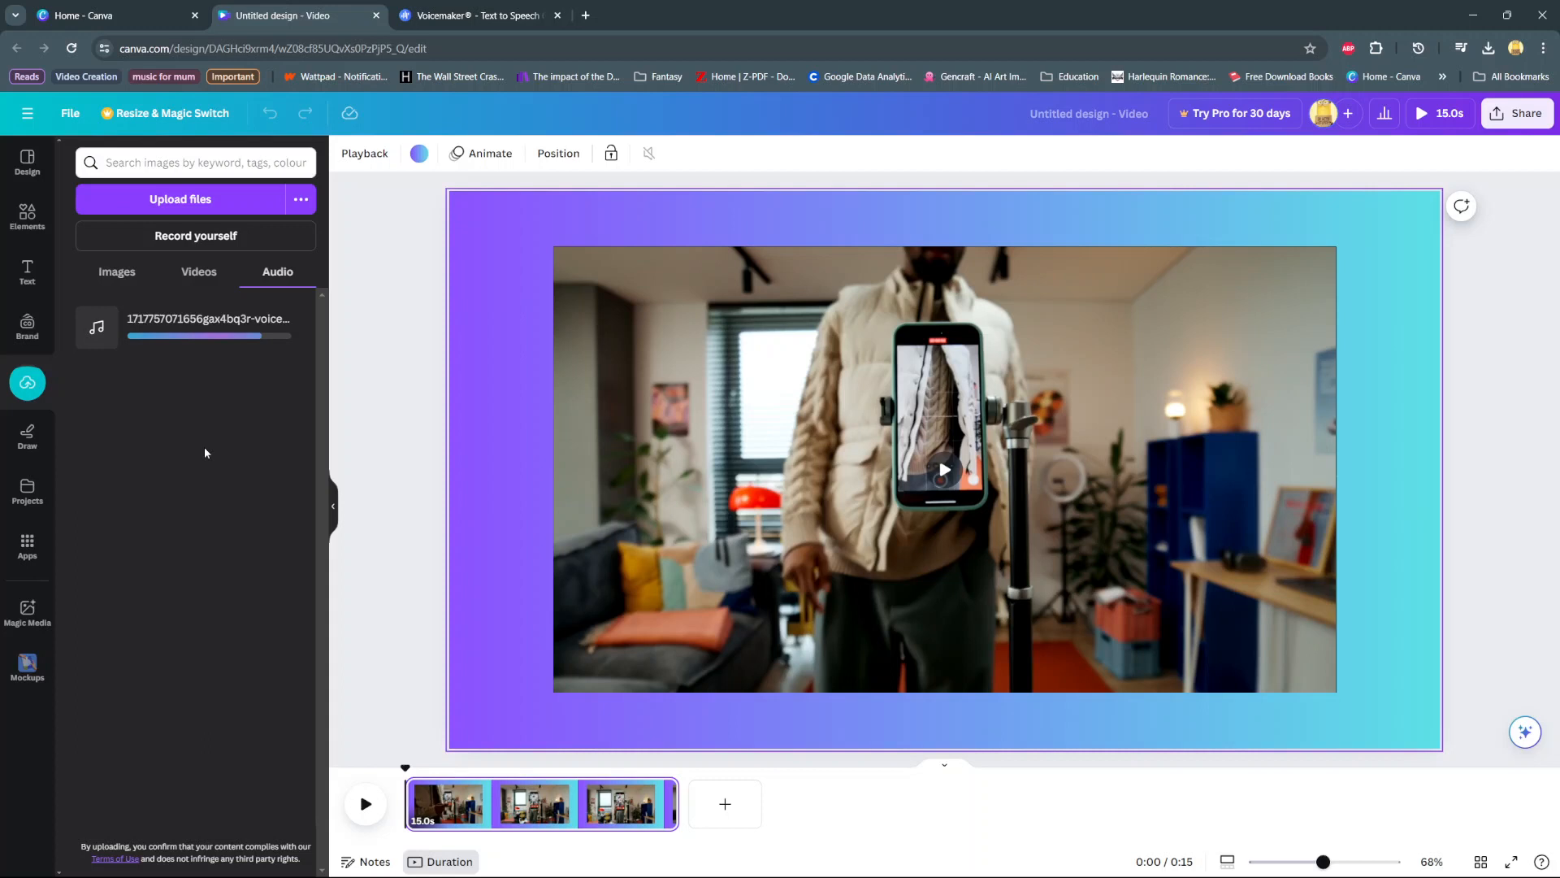
key(ctrl+l)
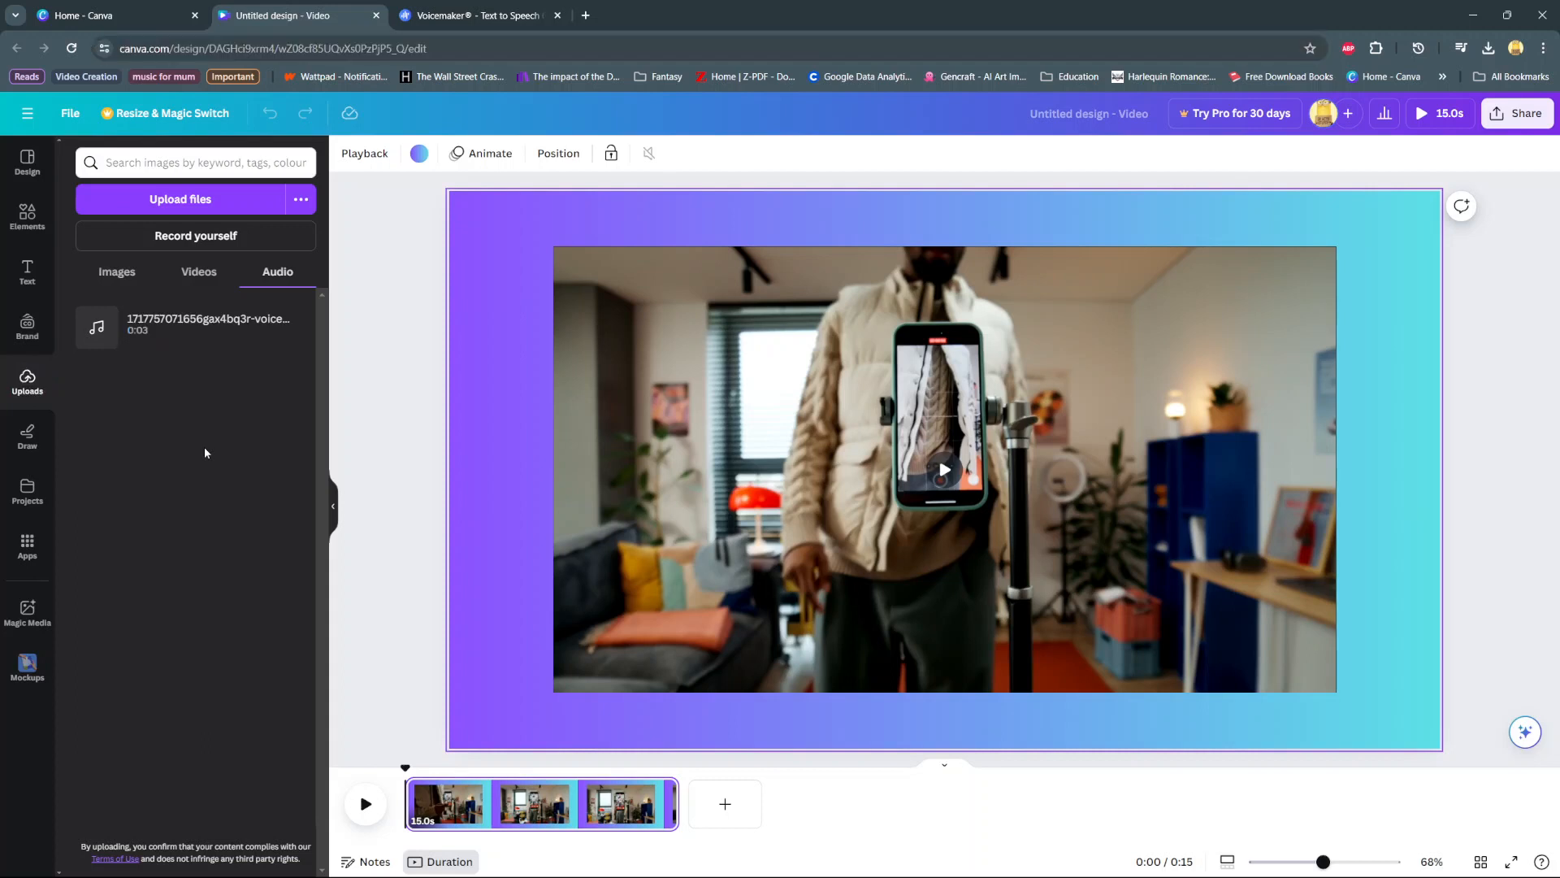
Step: Add the uploaded speech audio to the timeline and preview the video full screen
click(191, 325)
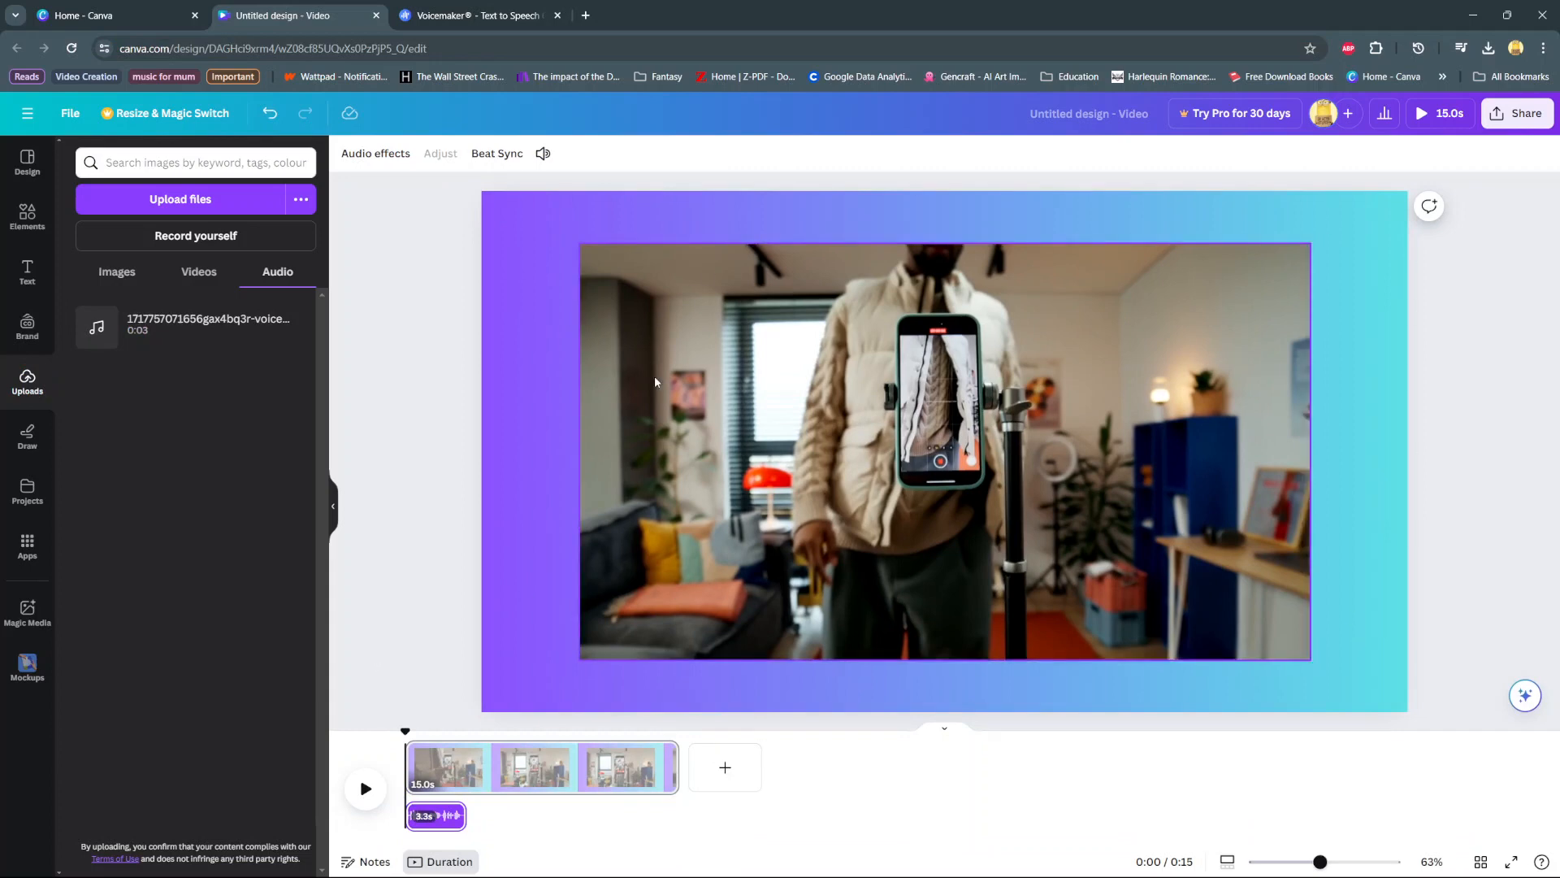
click(1429, 112)
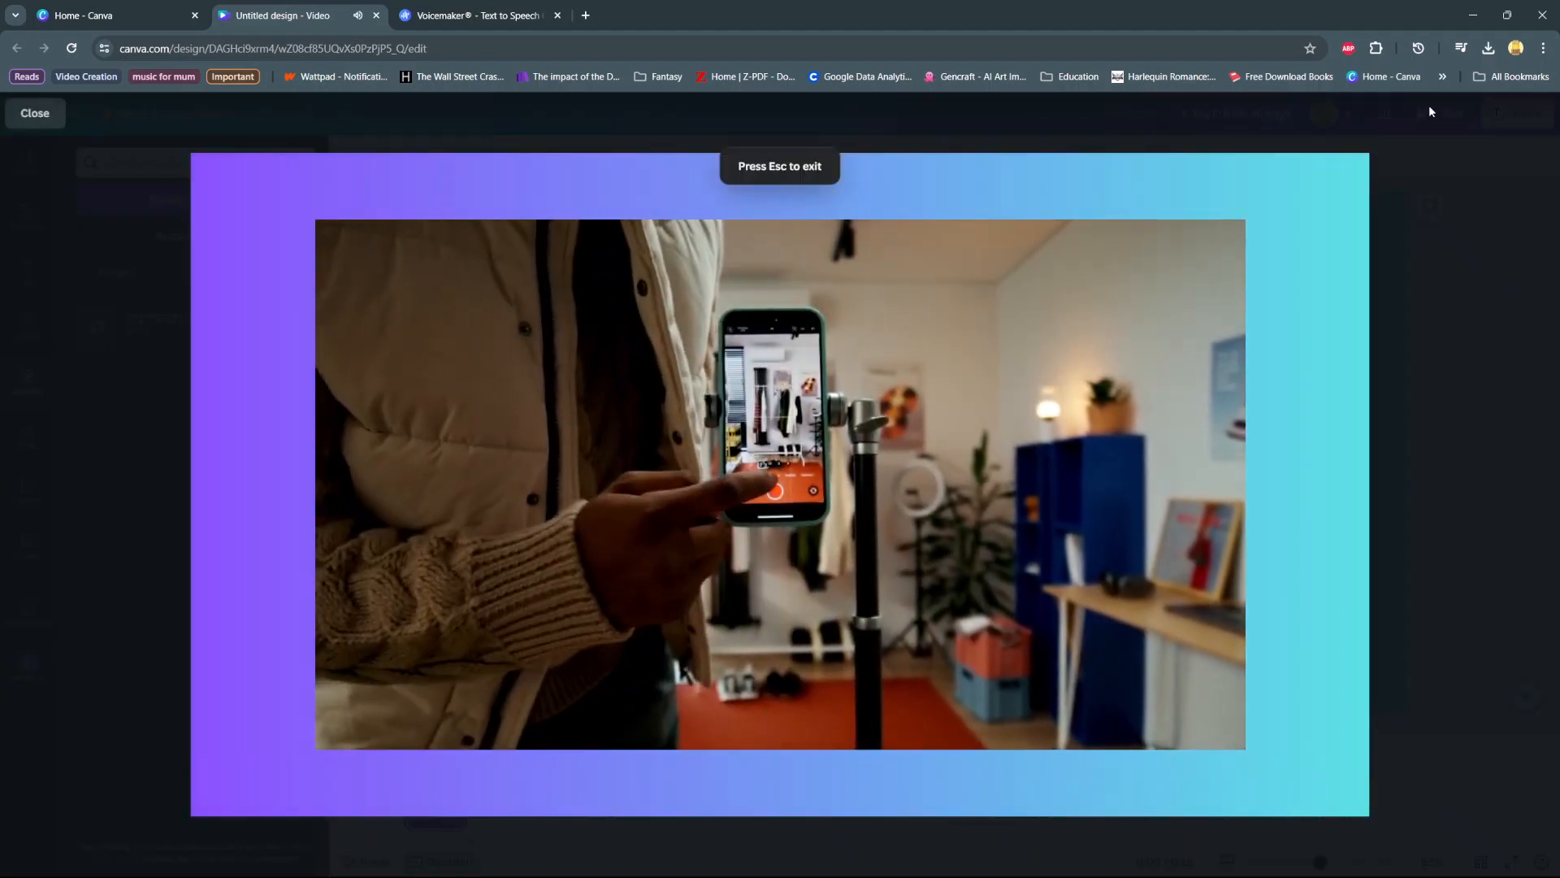
key(Escape)
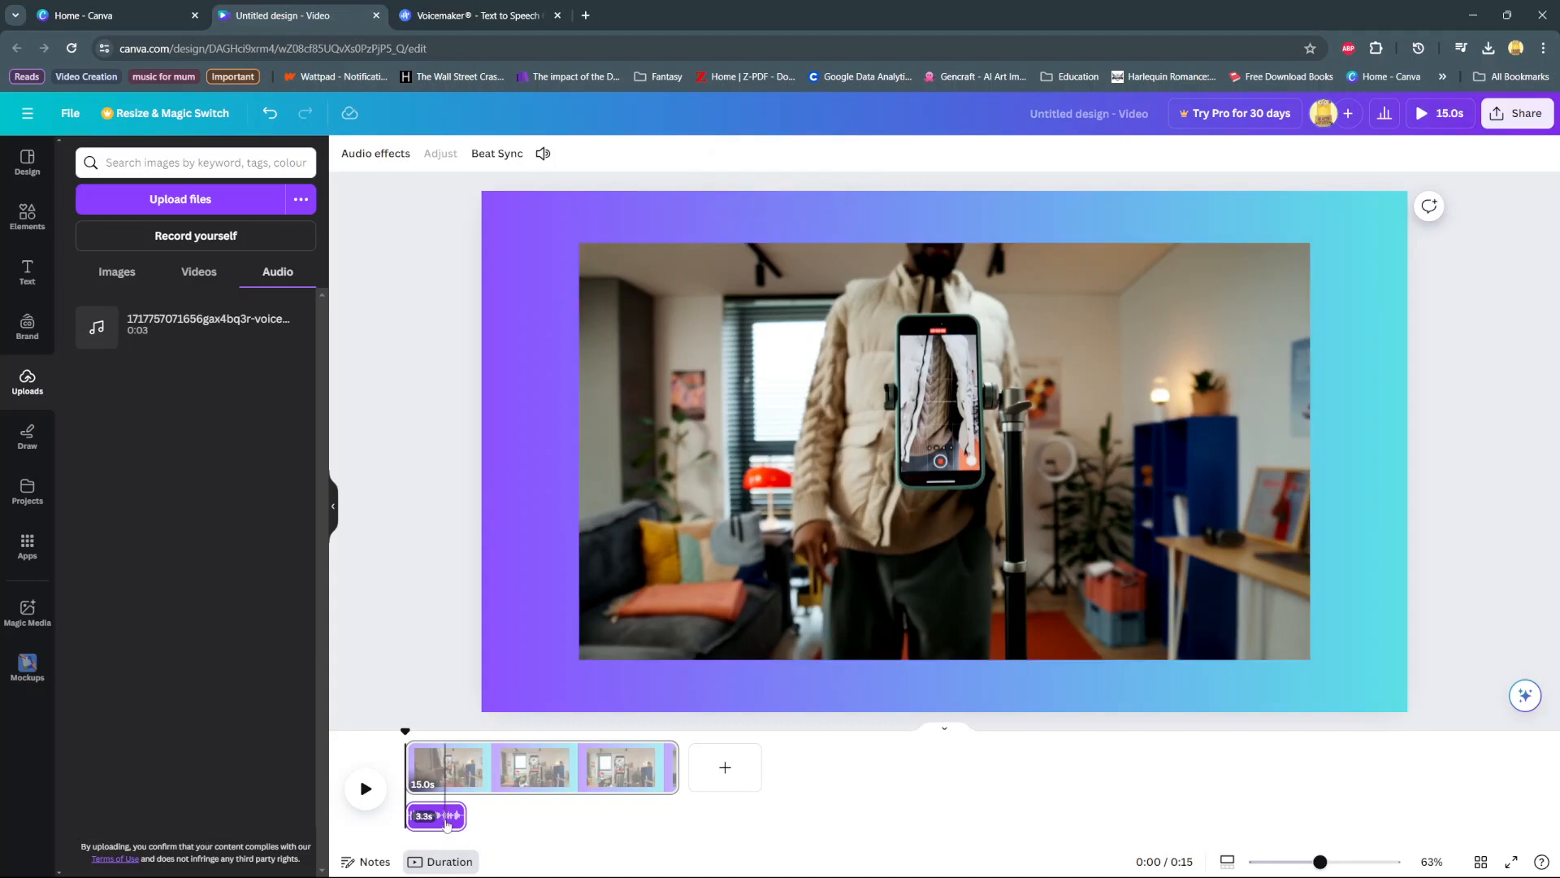
Step: Drag the audio clip later toward the video's end and preview it full screen around 10 seconds
drag(460, 816, 665, 815)
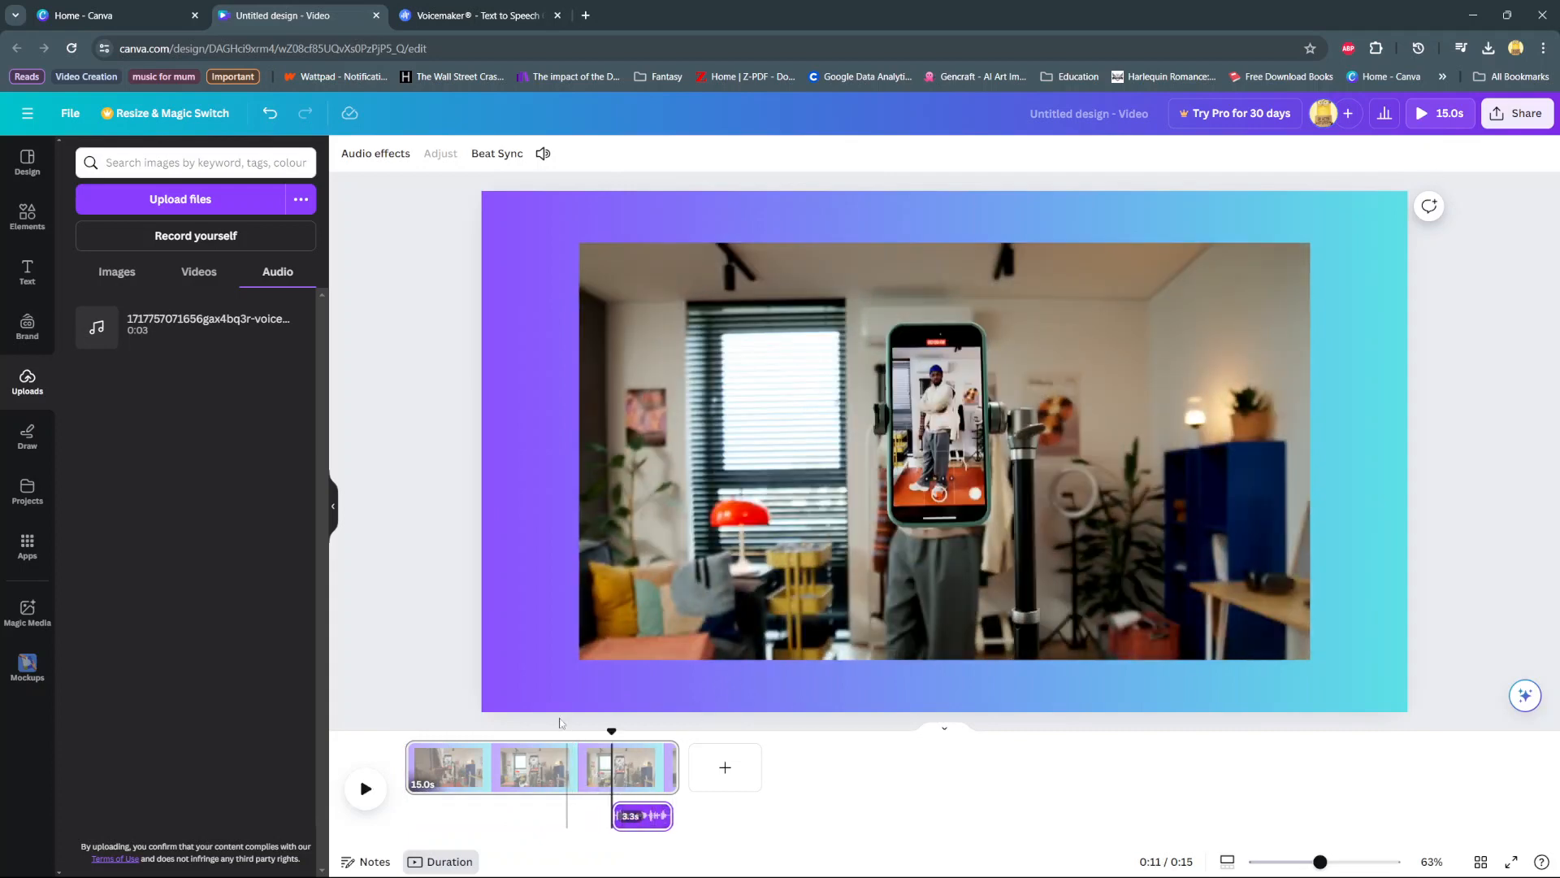
click(569, 766)
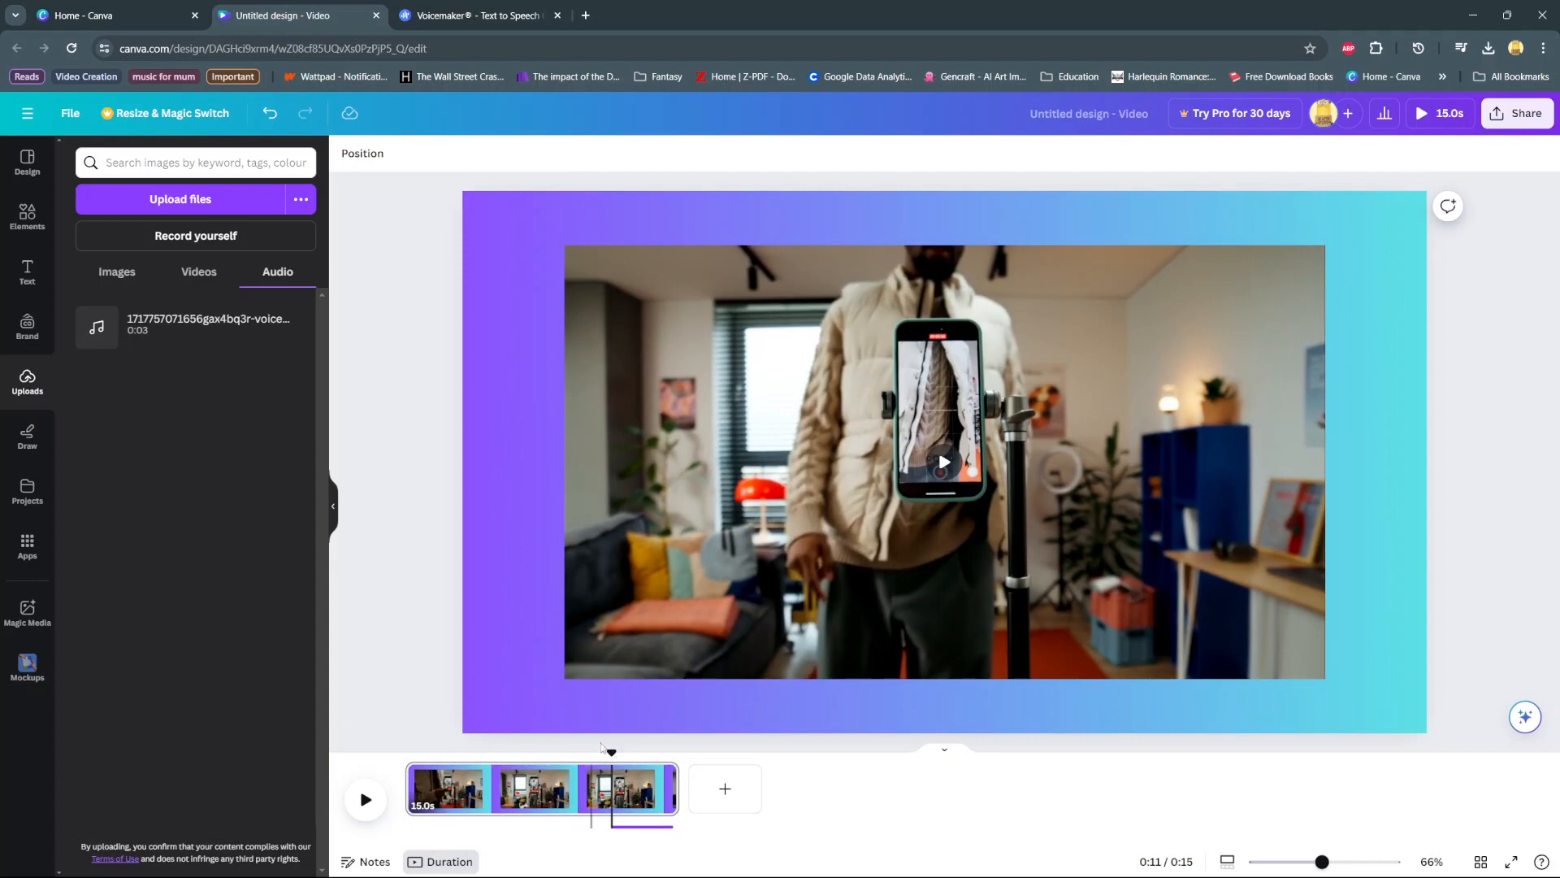
click(1436, 113)
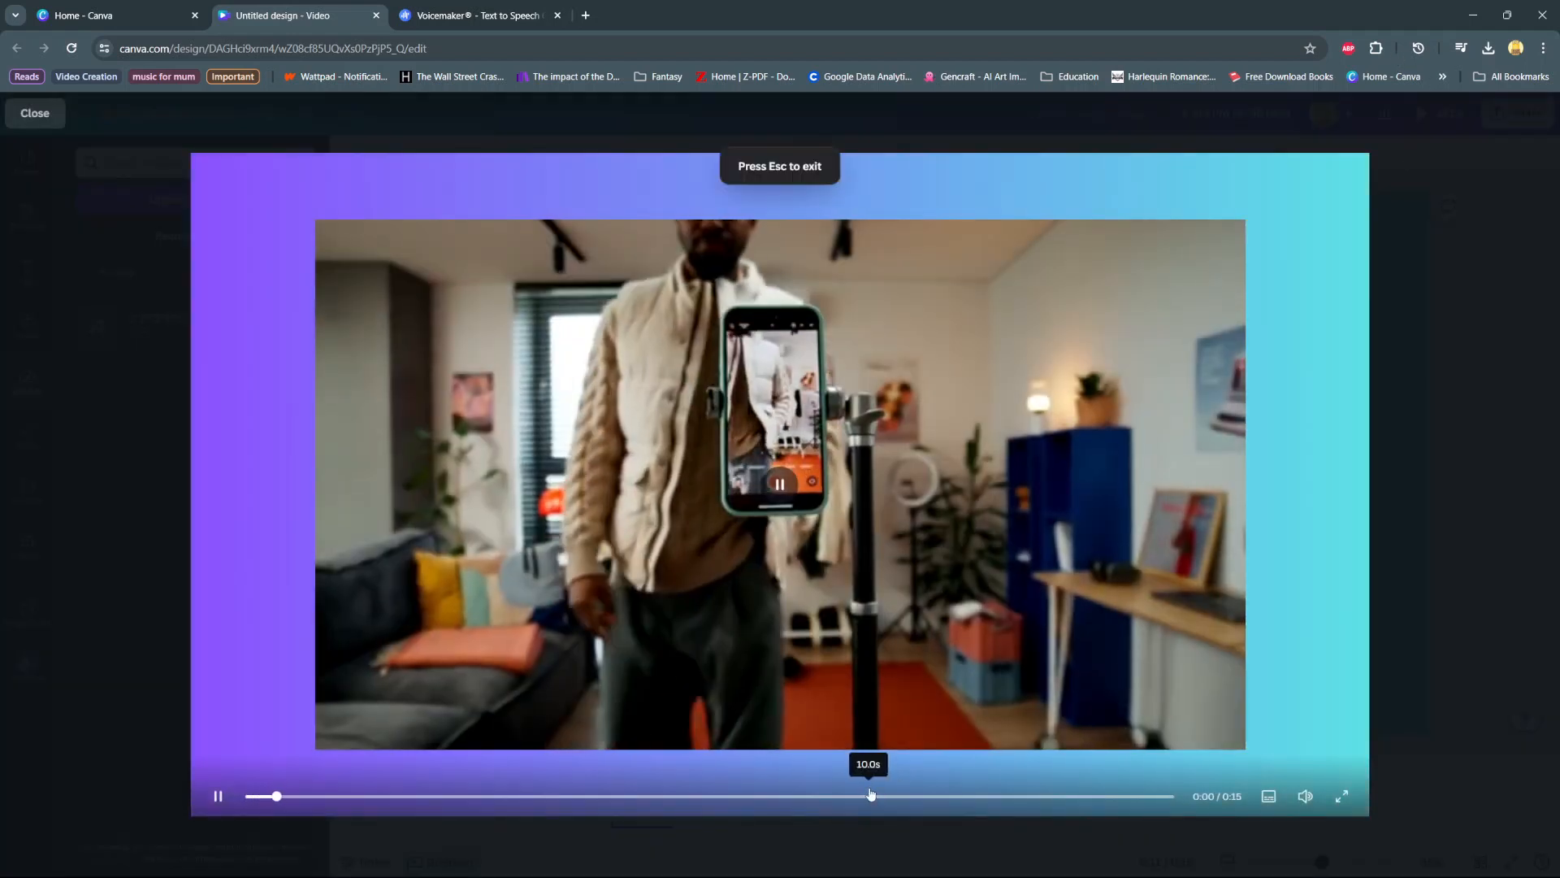
click(871, 794)
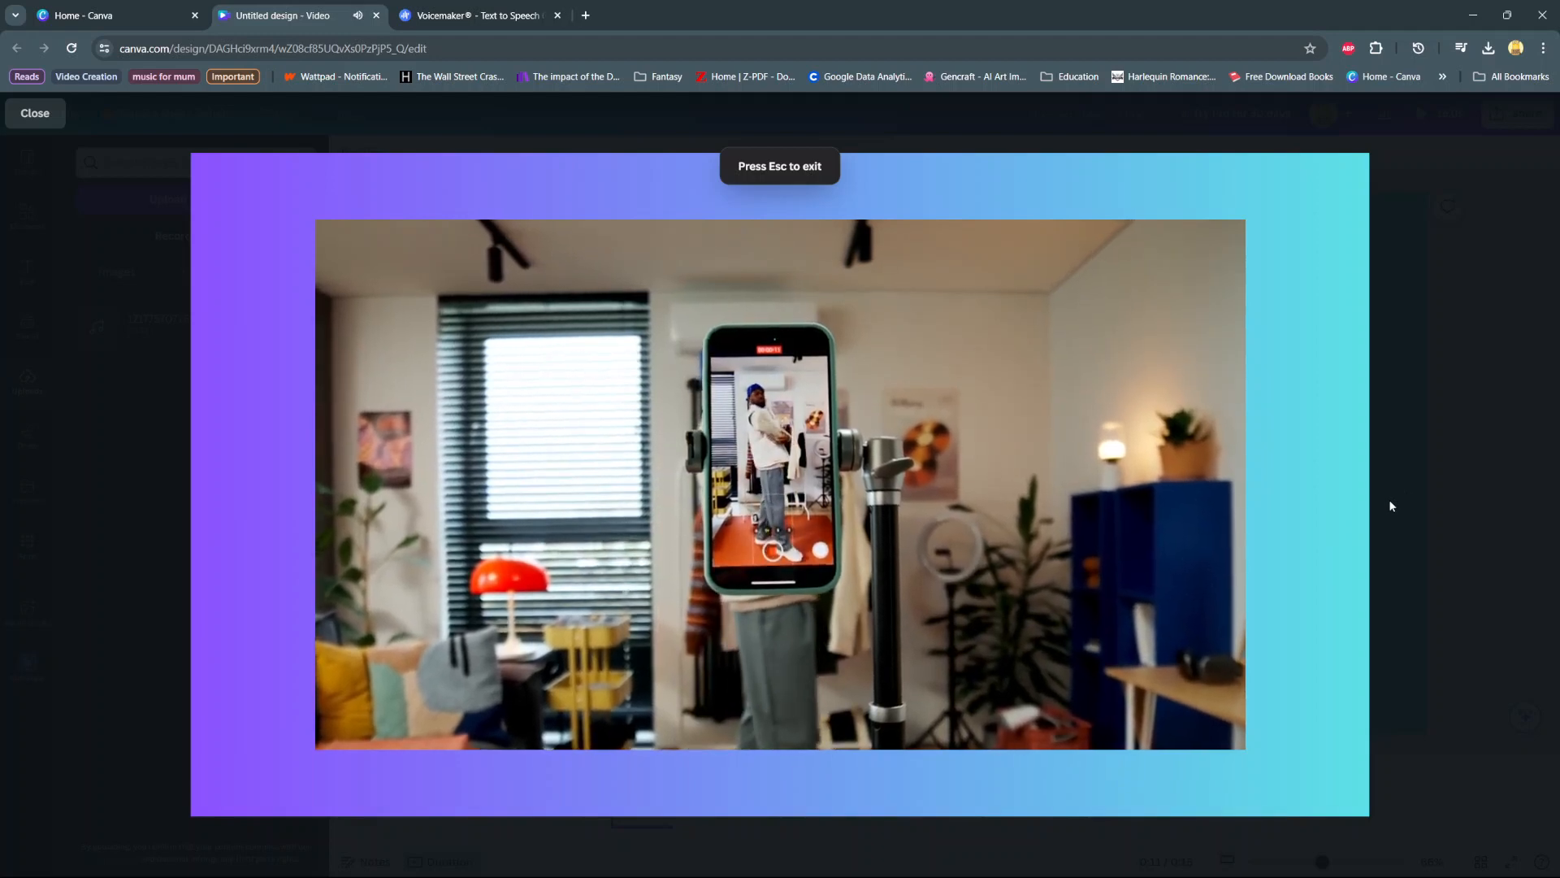
key(Escape)
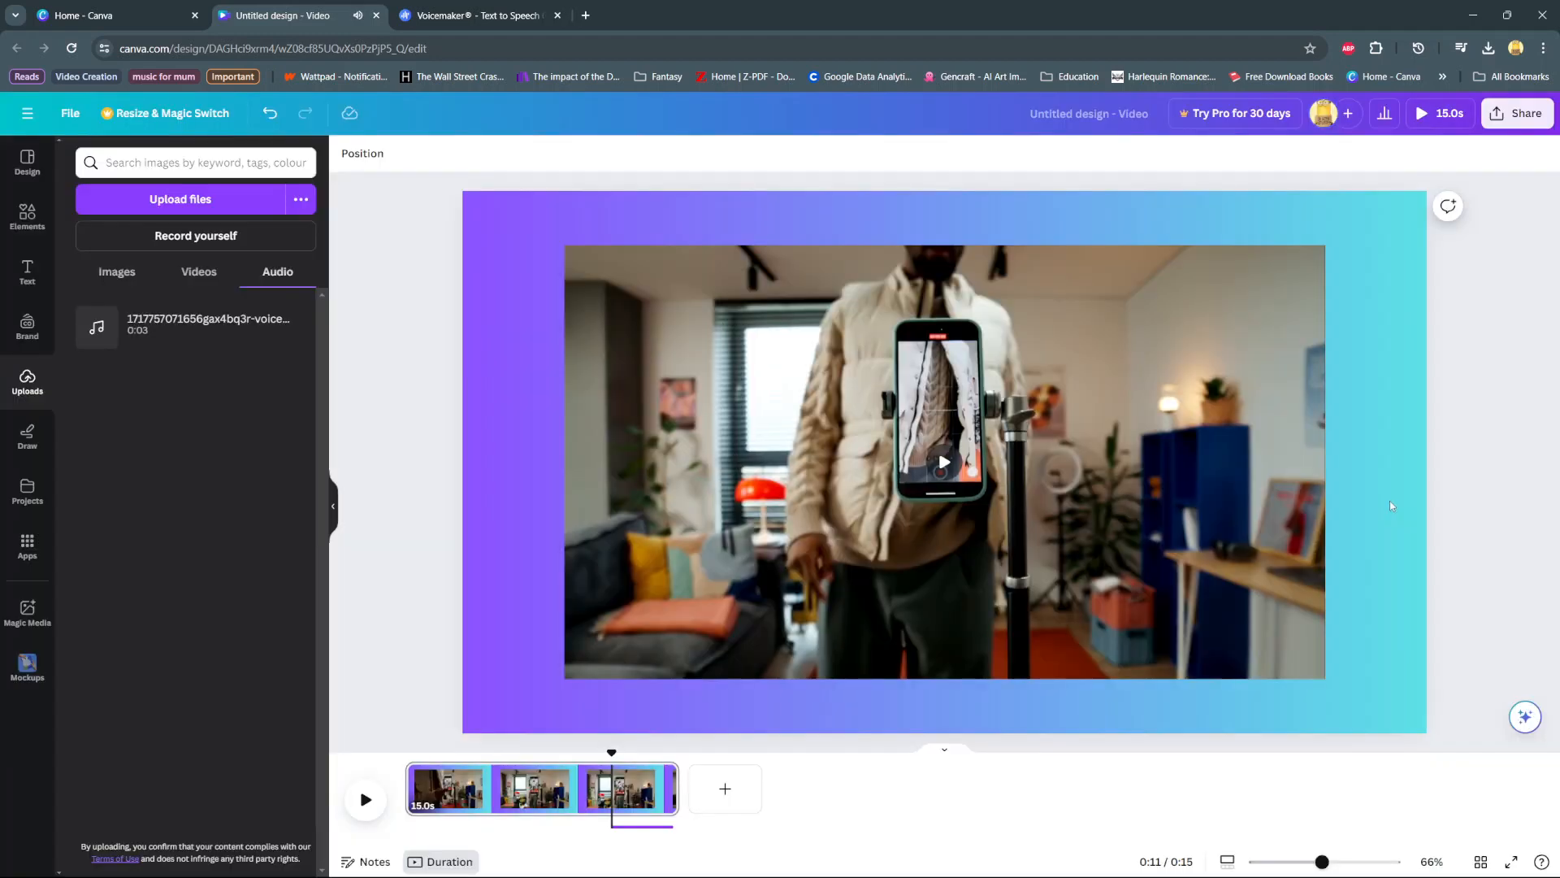
mouse_move(189, 325)
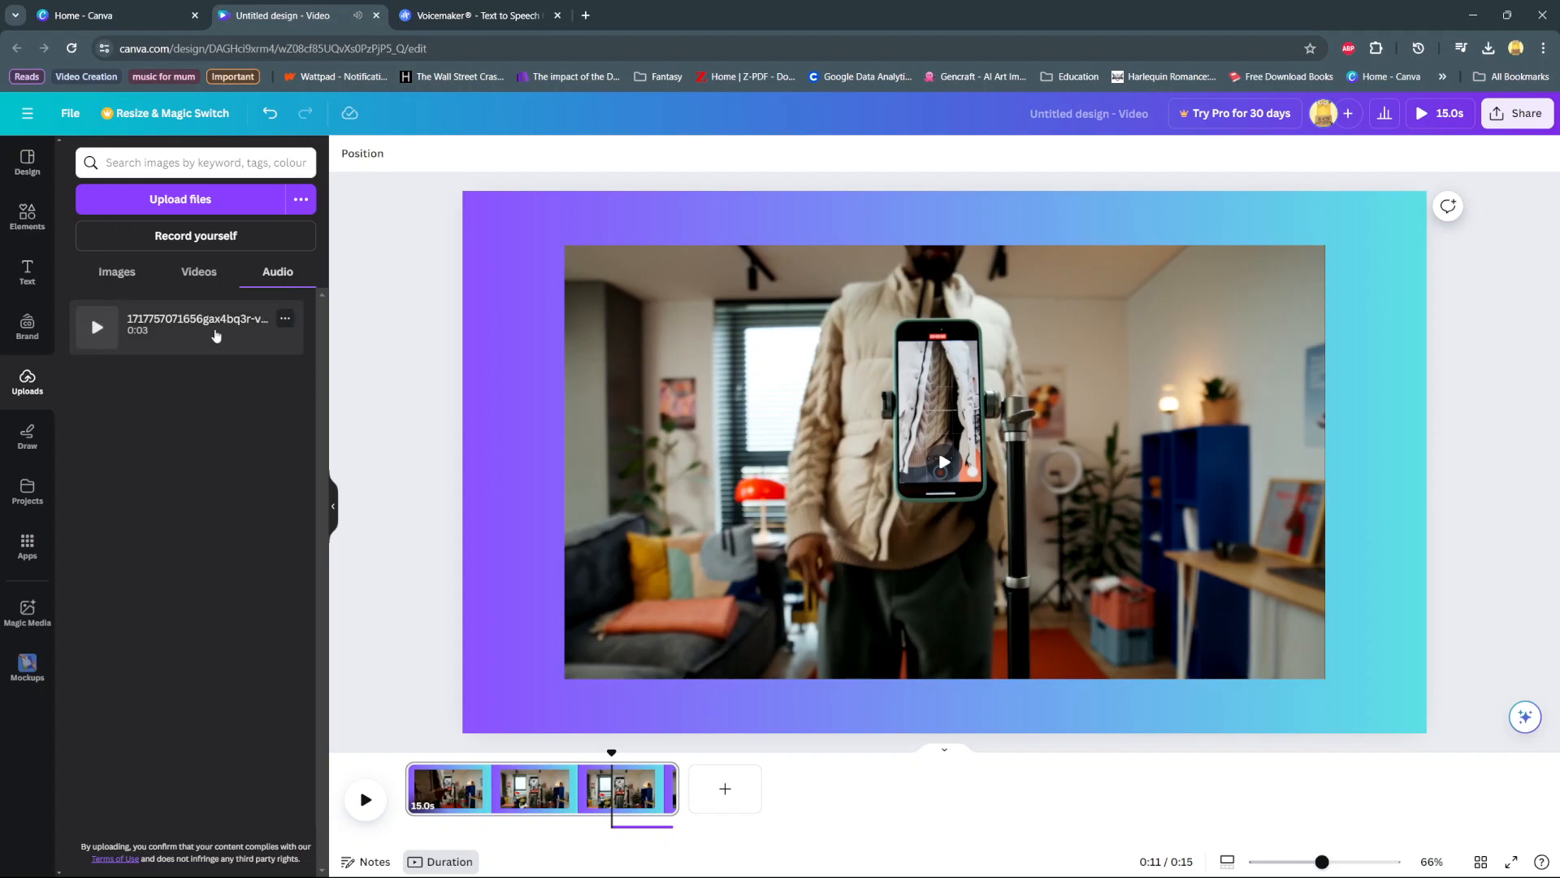
Step: Show the video templates panel again and seek the preview to a later frame
click(27, 162)
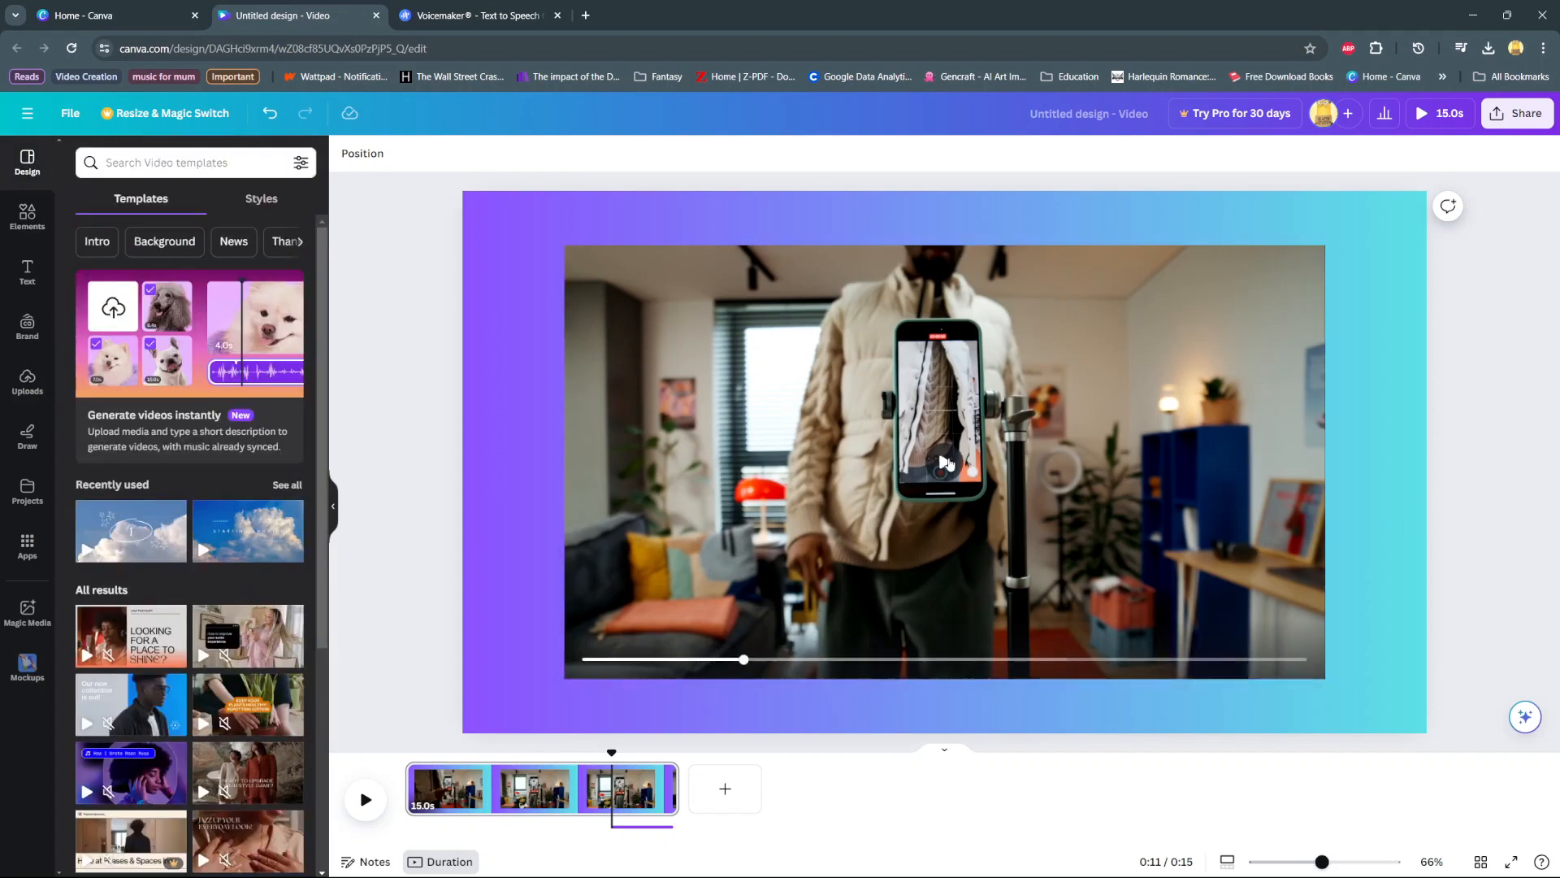
drag(743, 660, 961, 660)
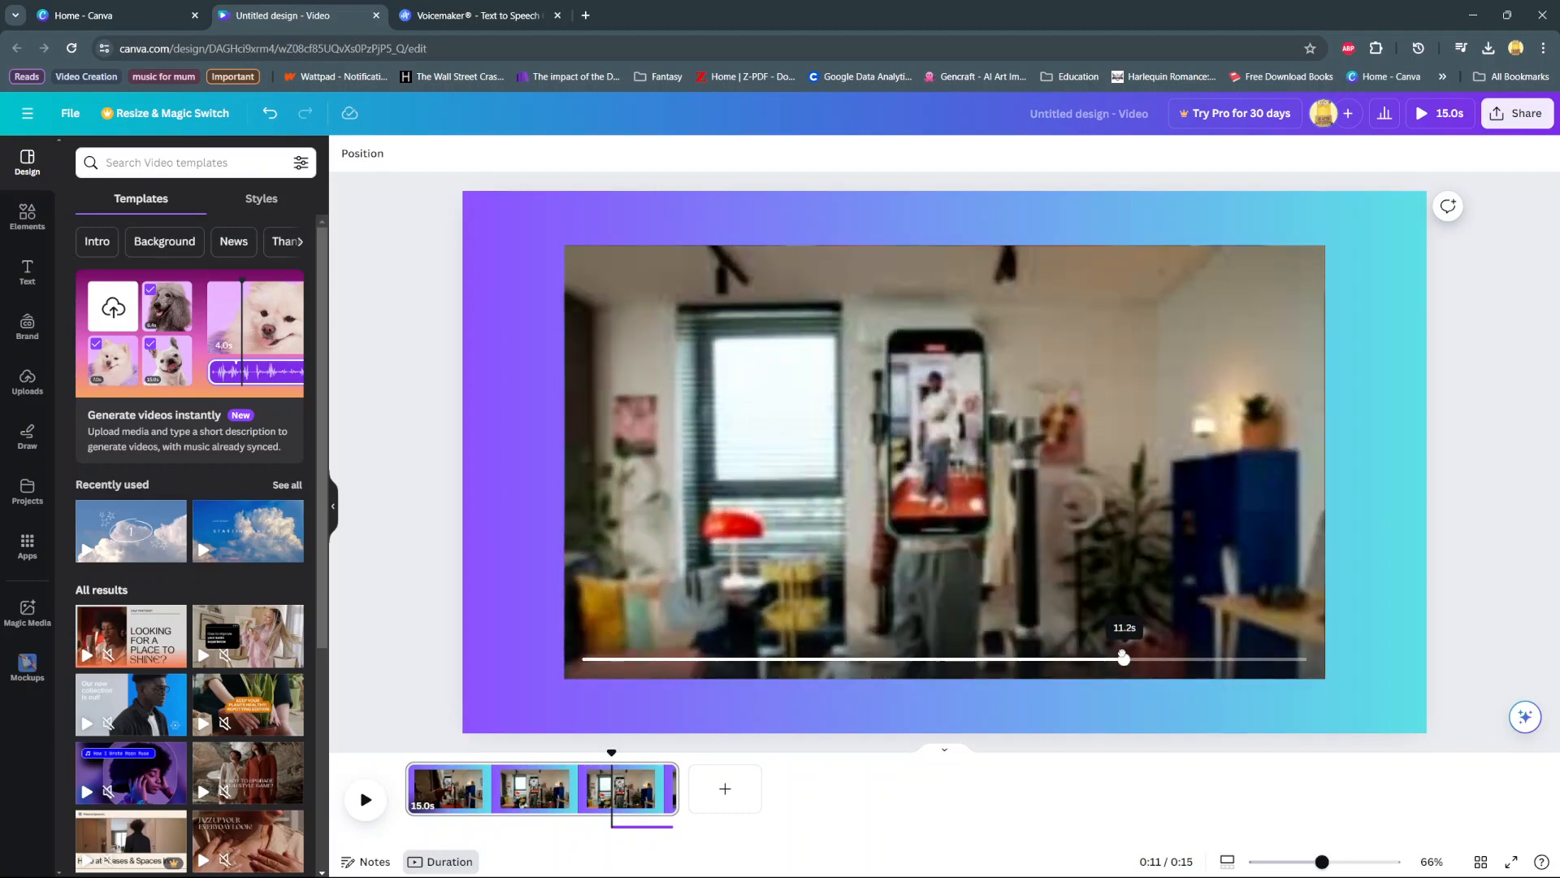